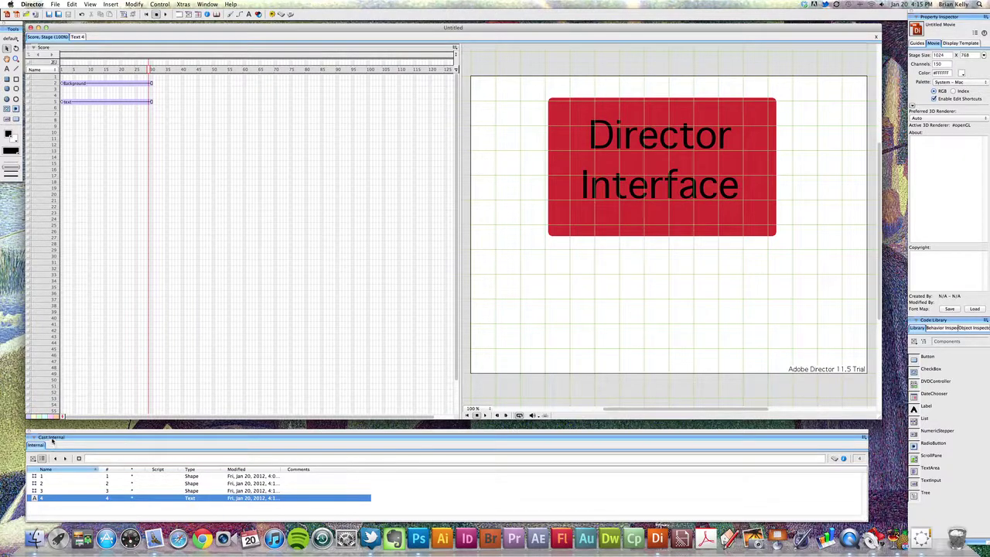
- Step through cast members 1–4 and end on shape member 1's Member properties
key(Up)
key(Up)
key(Up)
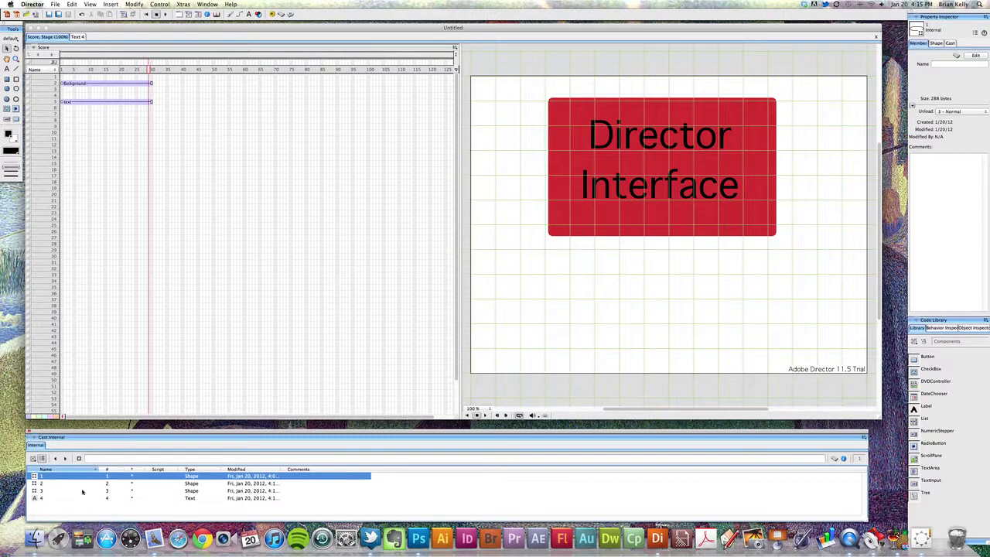
key(Down)
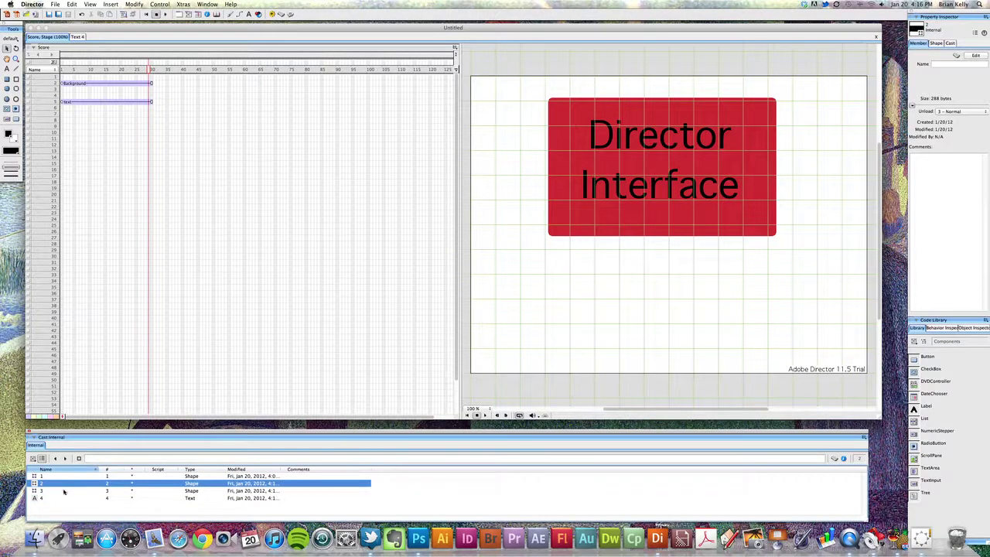
key(Down)
key(Up)
key(Up)
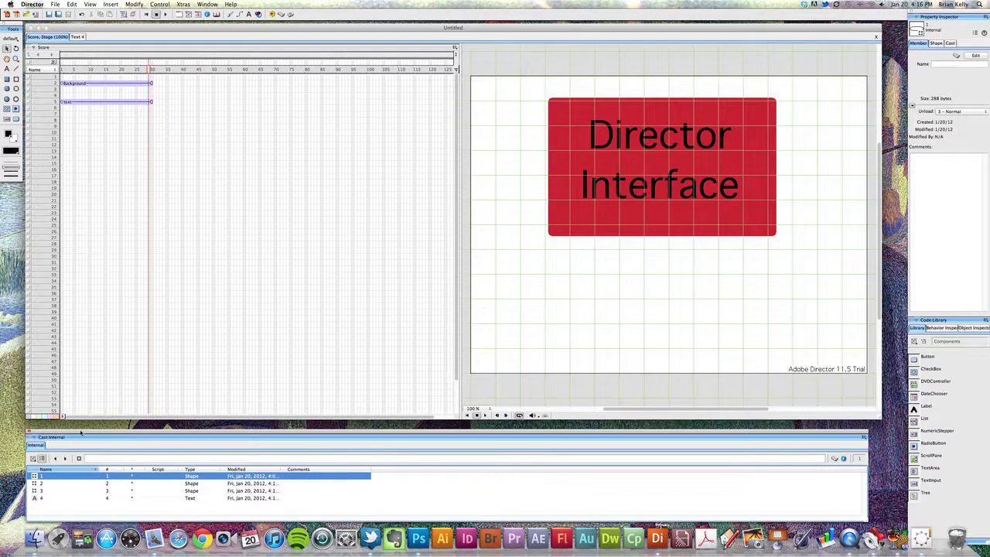
click(59, 491)
key(Up)
key(Up)
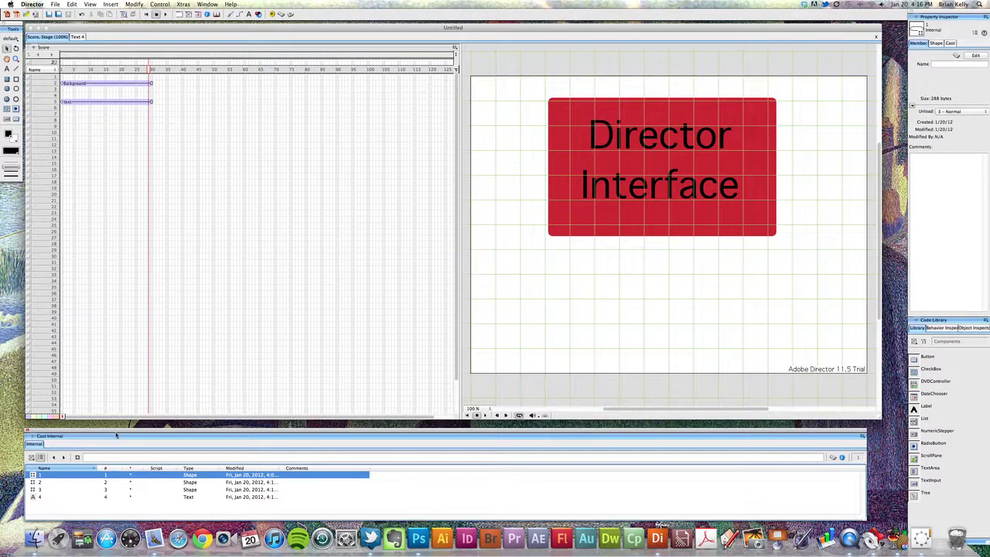
- Marquee-select the red Background and 'Director Interface' text sprites, nudge them down-right, then deselect
drag(116, 434, 115, 434)
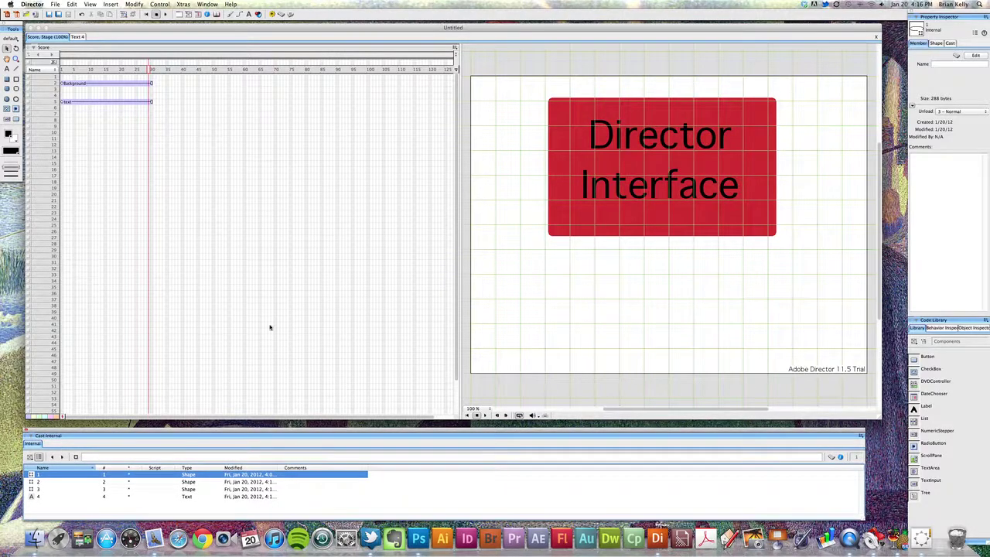
scroll(360, 336, down, 1)
click(689, 225)
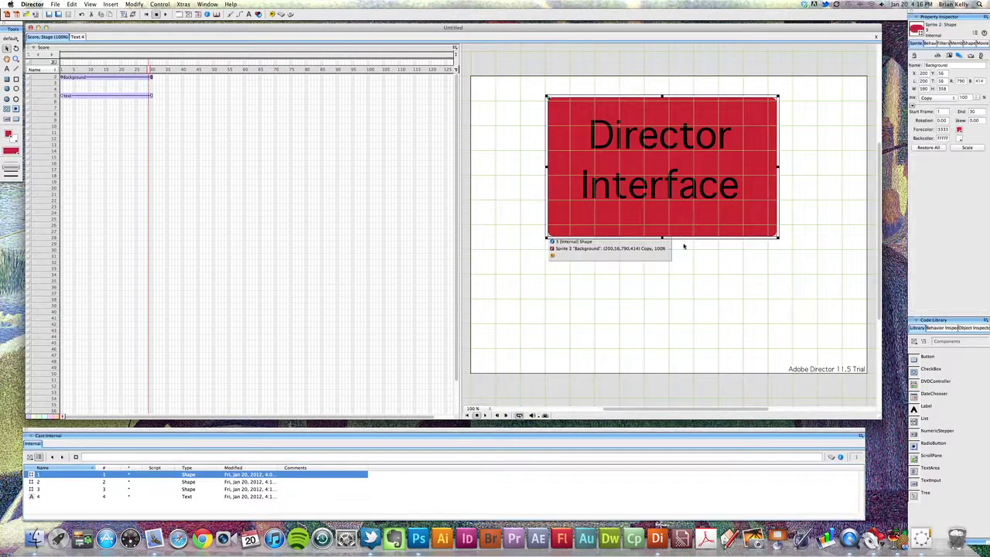
drag(532, 87, 813, 285)
drag(742, 226, 747, 239)
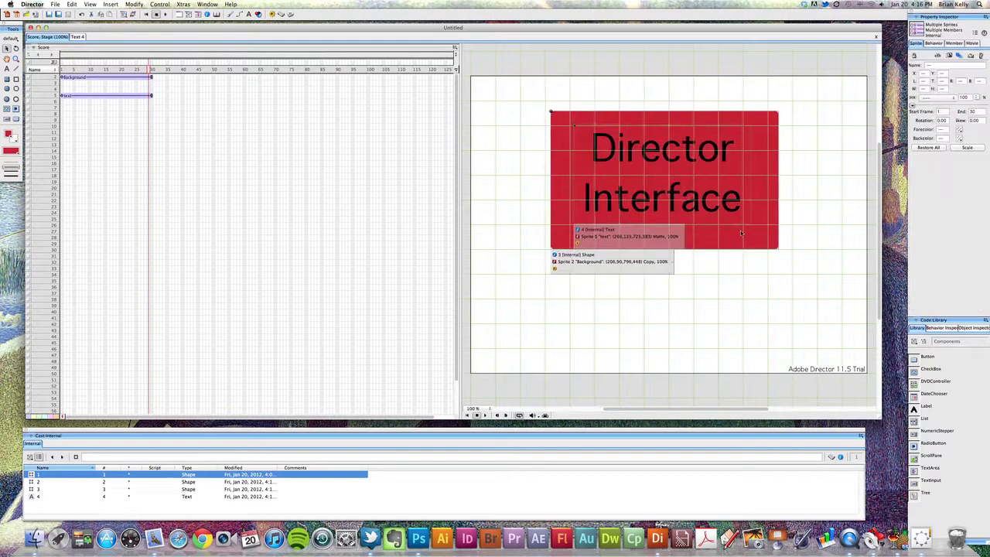
click(798, 248)
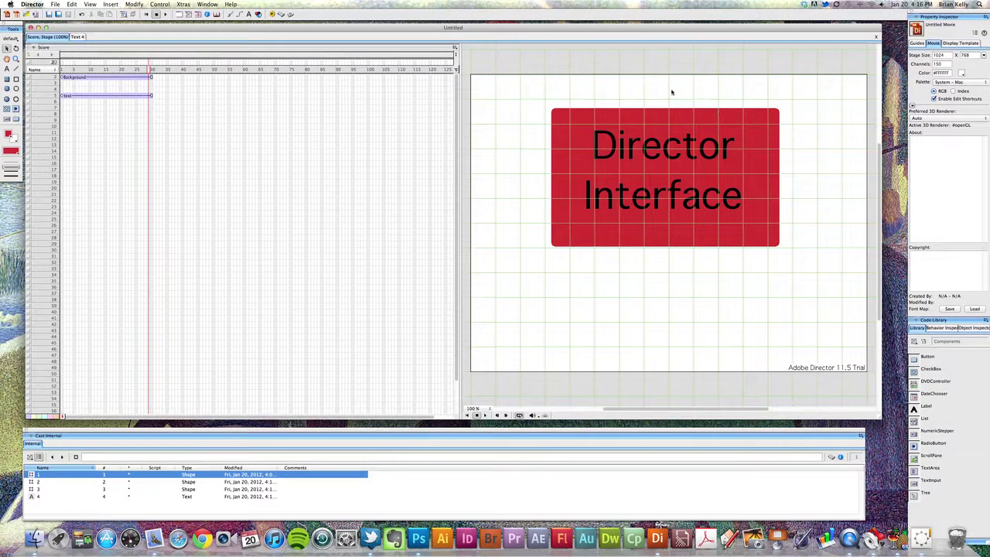
click(488, 409)
click(472, 402)
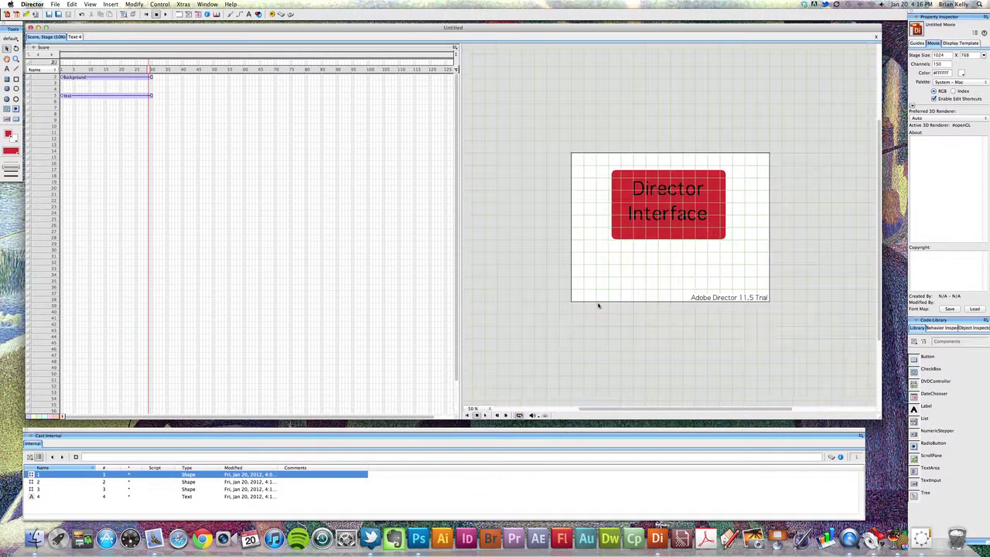
drag(532, 111, 750, 144)
drag(550, 146, 815, 322)
click(760, 320)
click(473, 408)
click(469, 404)
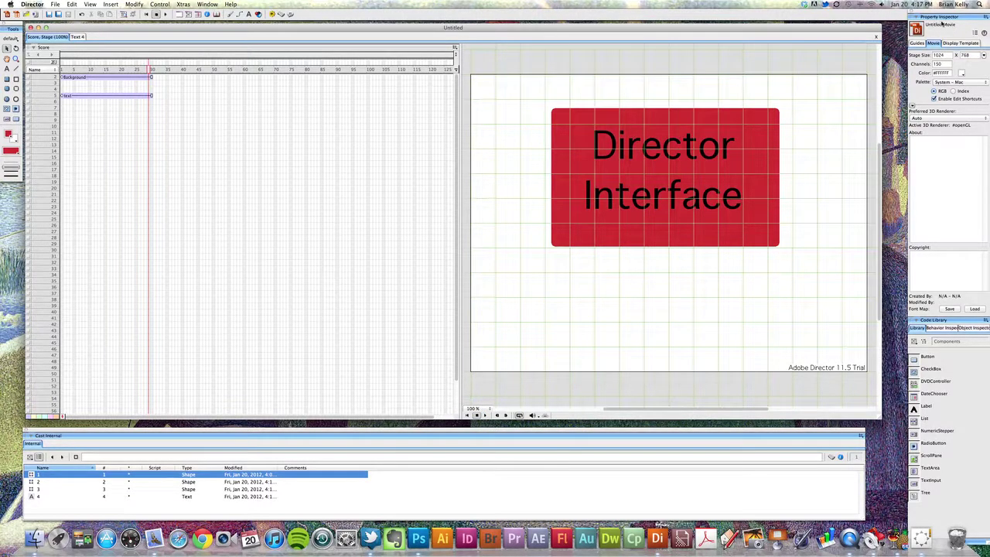
click(773, 136)
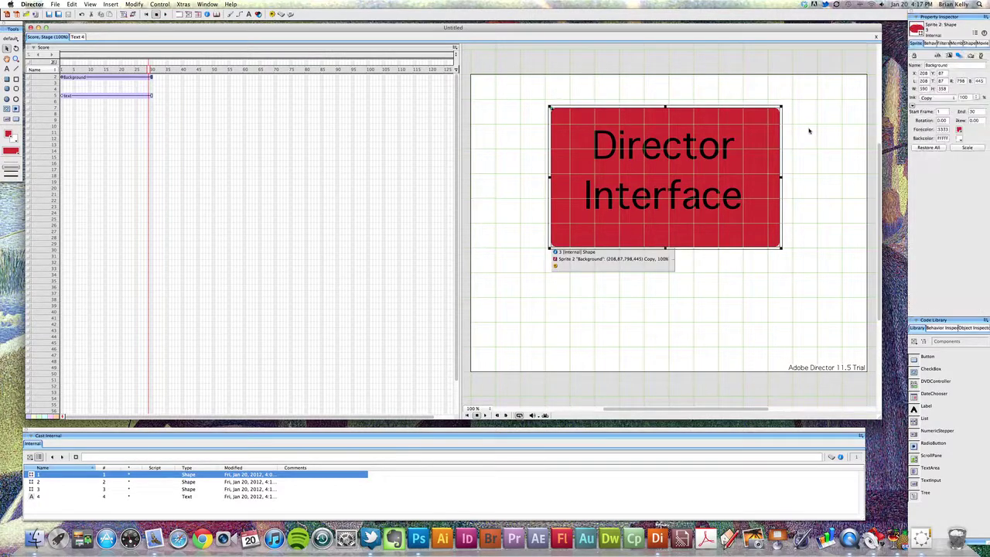
click(713, 154)
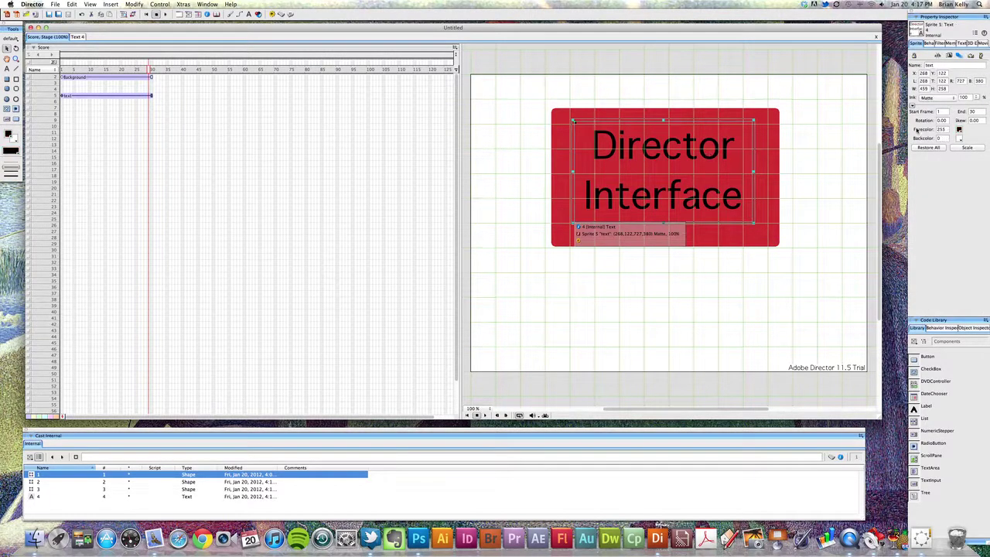
click(829, 140)
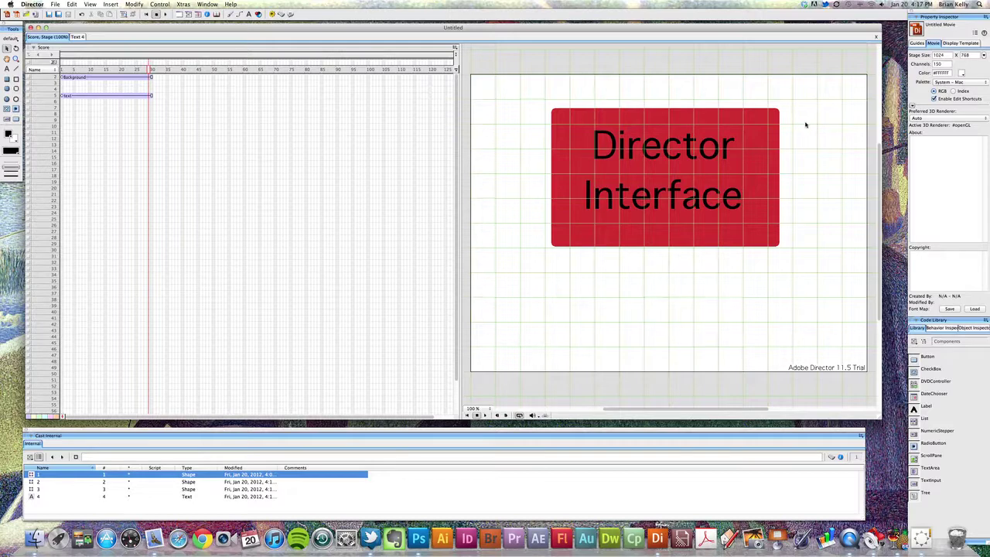
- In the Guides settings, switch the grid to dots and back to lines, and hide guides
click(917, 43)
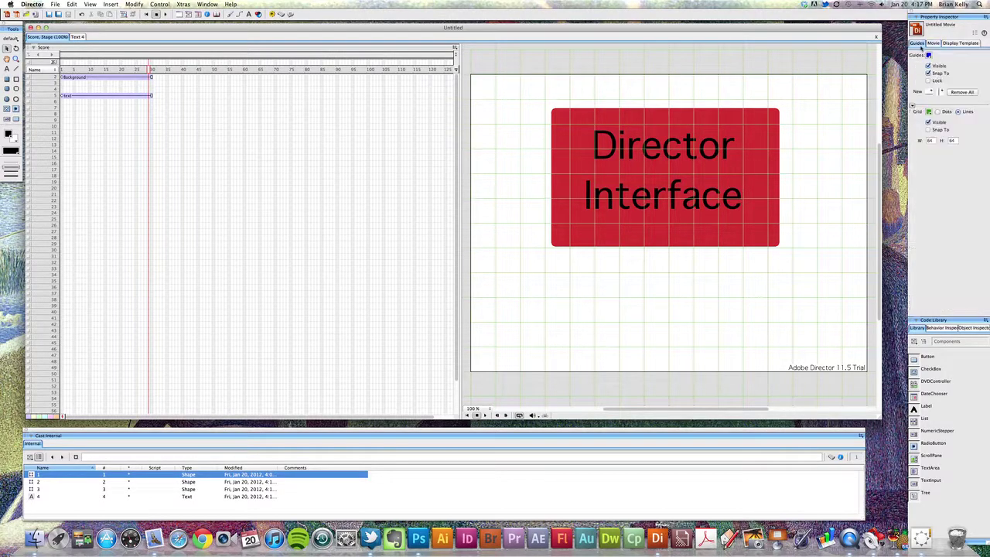
click(940, 113)
click(963, 112)
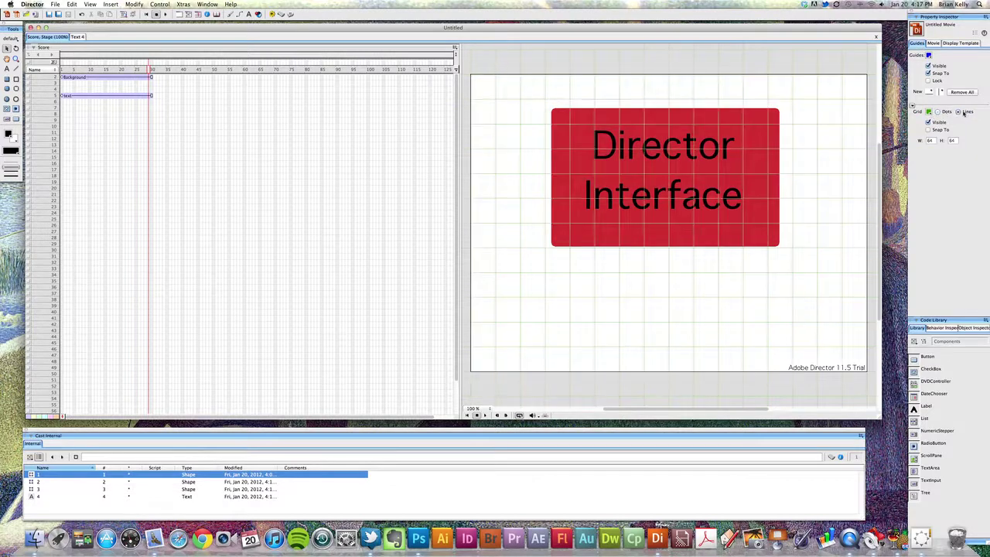
click(933, 67)
- Toggle grid visibility, leaving it visible, then add a horizontal guide and remove all guides
click(930, 122)
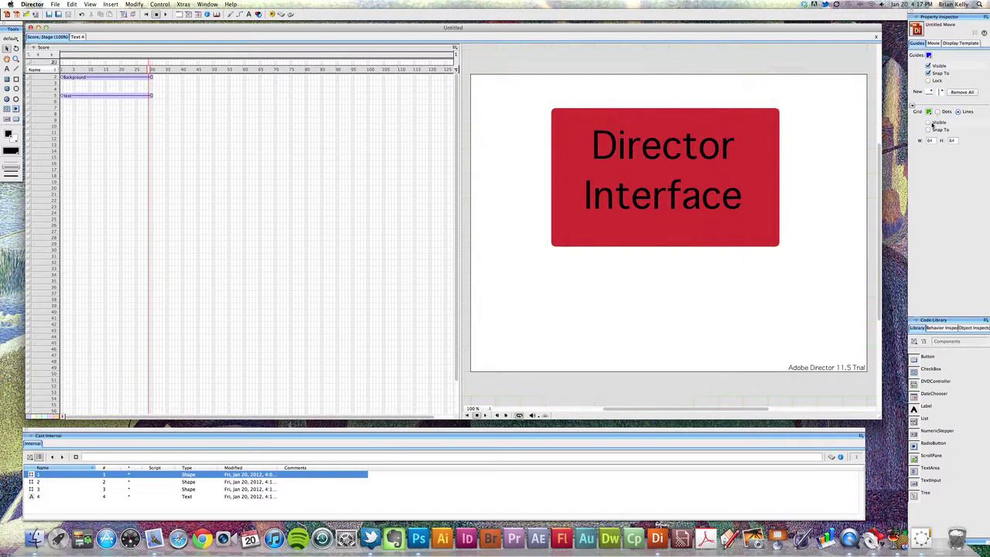
click(929, 122)
click(930, 122)
click(929, 122)
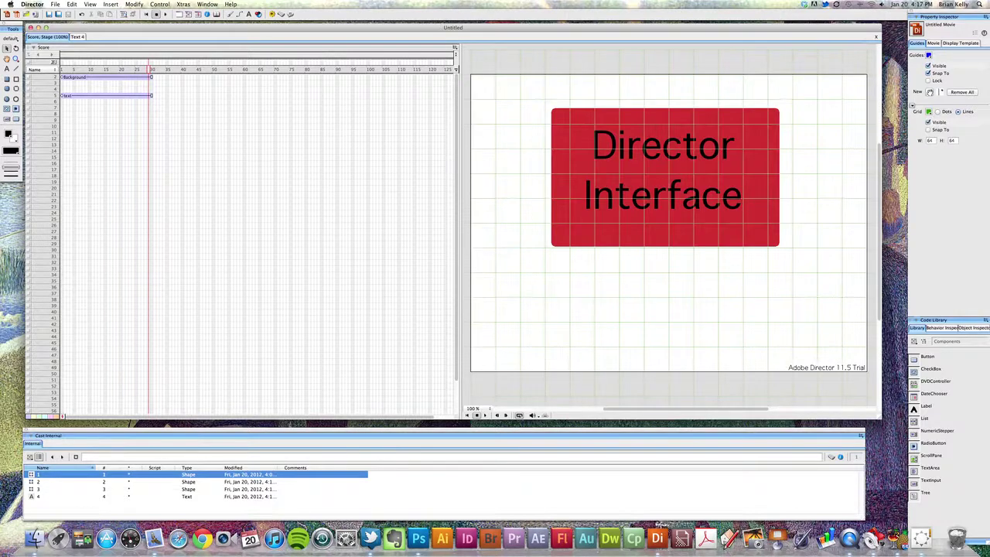
drag(940, 91, 800, 251)
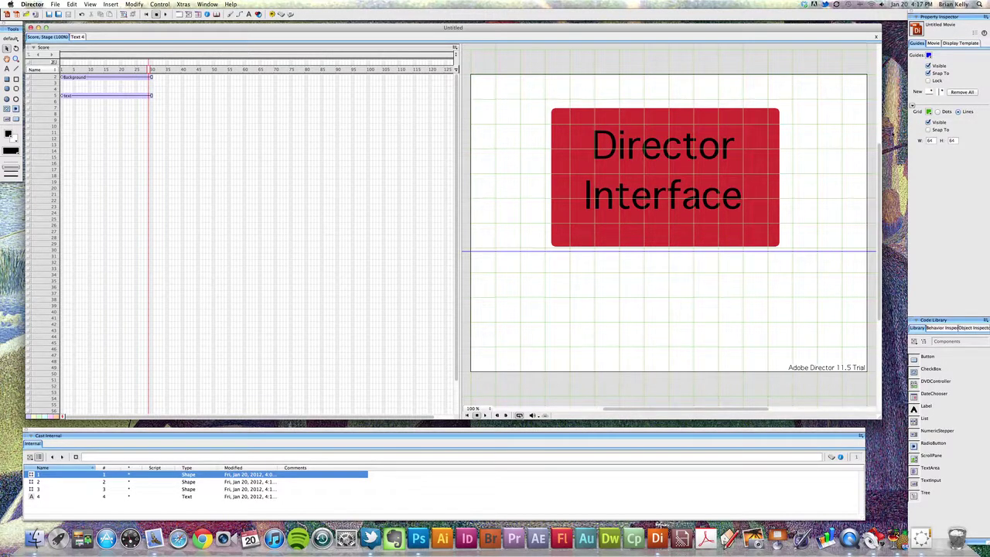
click(959, 93)
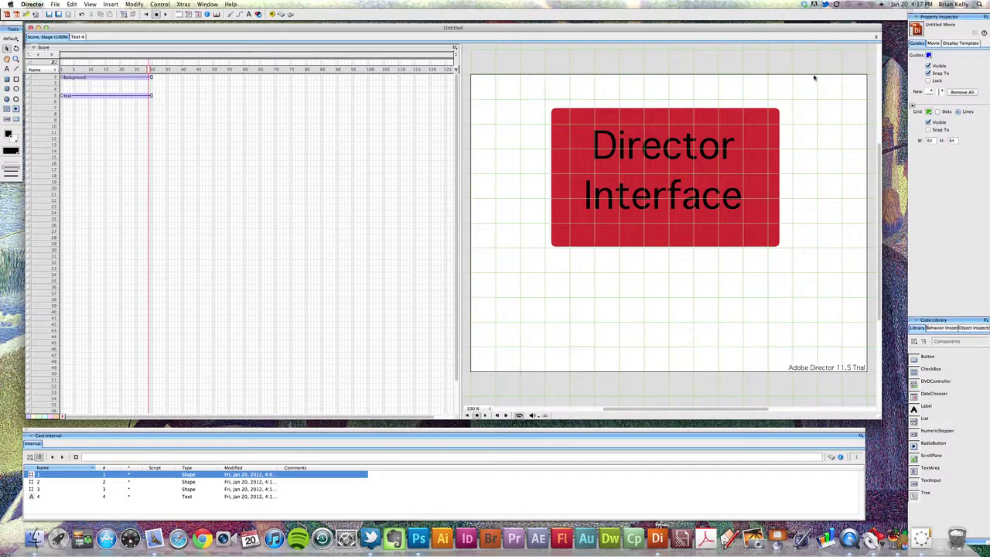
- Resize the stage to the 640 x 480 preset in the Movie settings
click(934, 43)
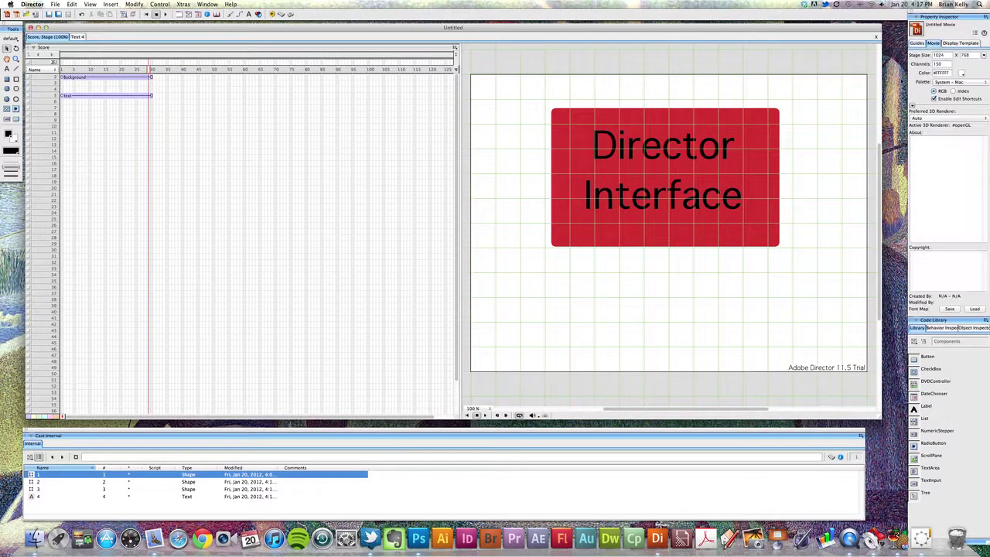
click(984, 56)
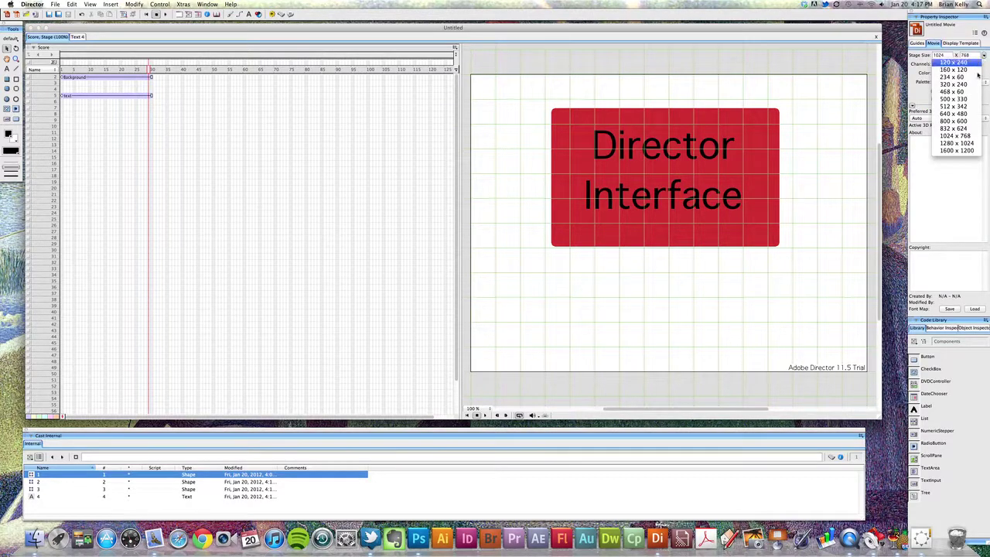
click(959, 113)
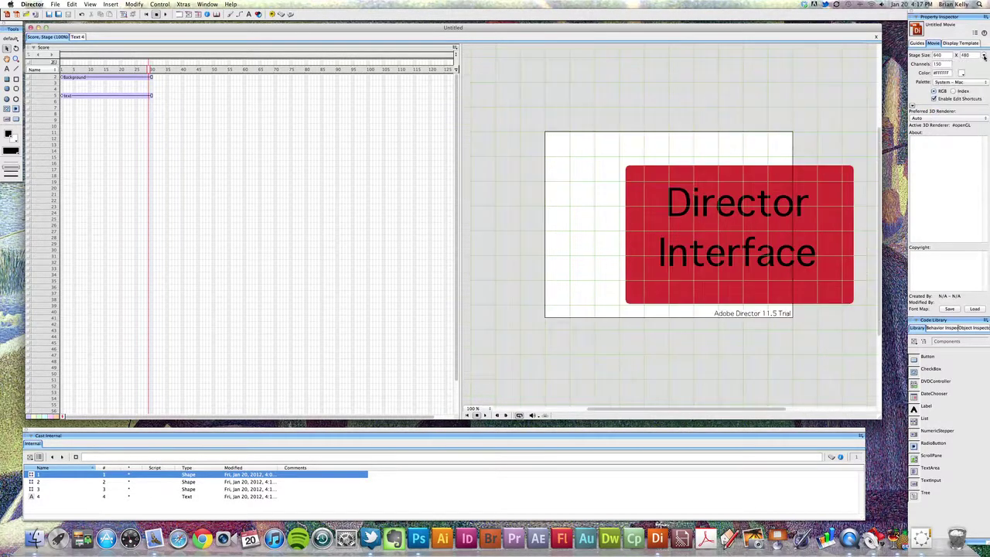
- Select and deselect the sprites, then set the stage size to 1024 x 768
drag(608, 146, 762, 222)
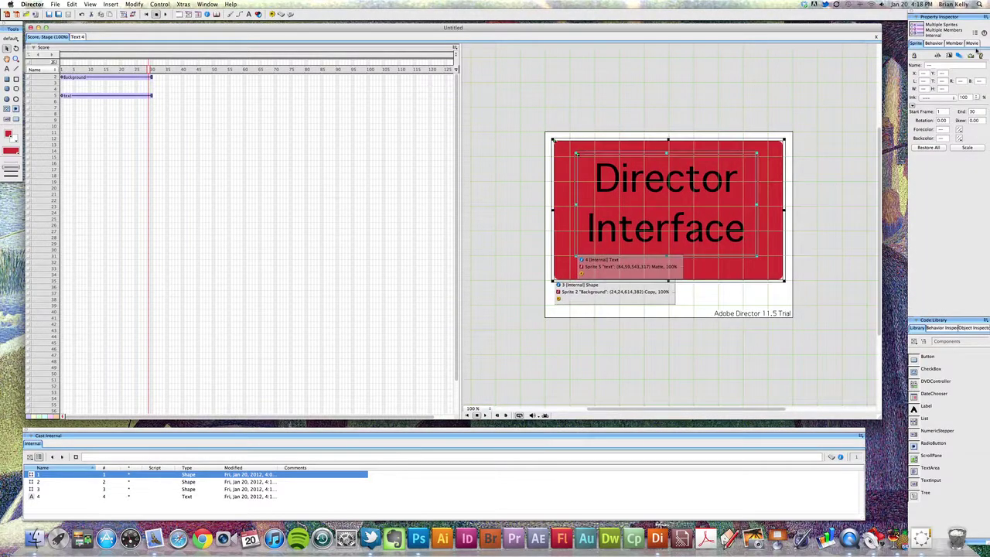
click(790, 138)
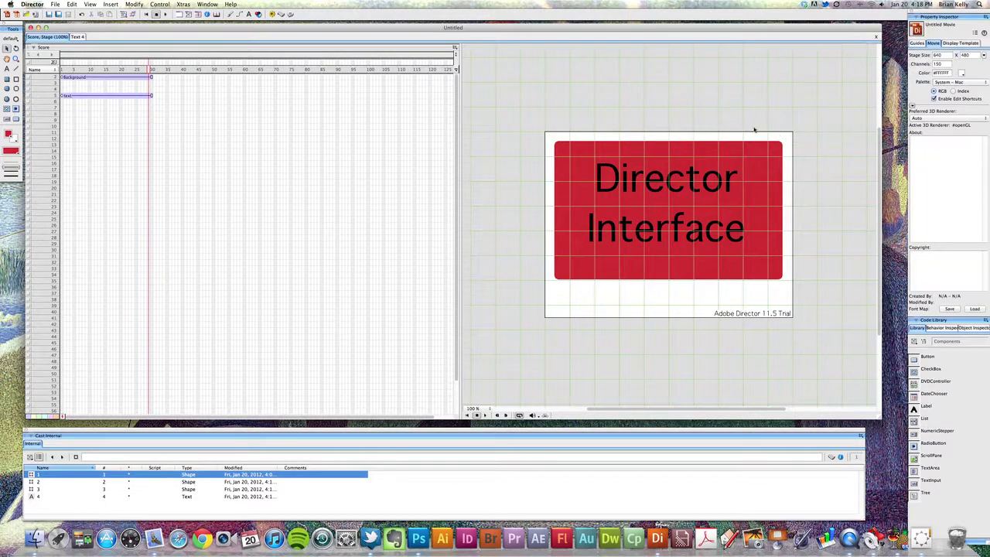
click(771, 172)
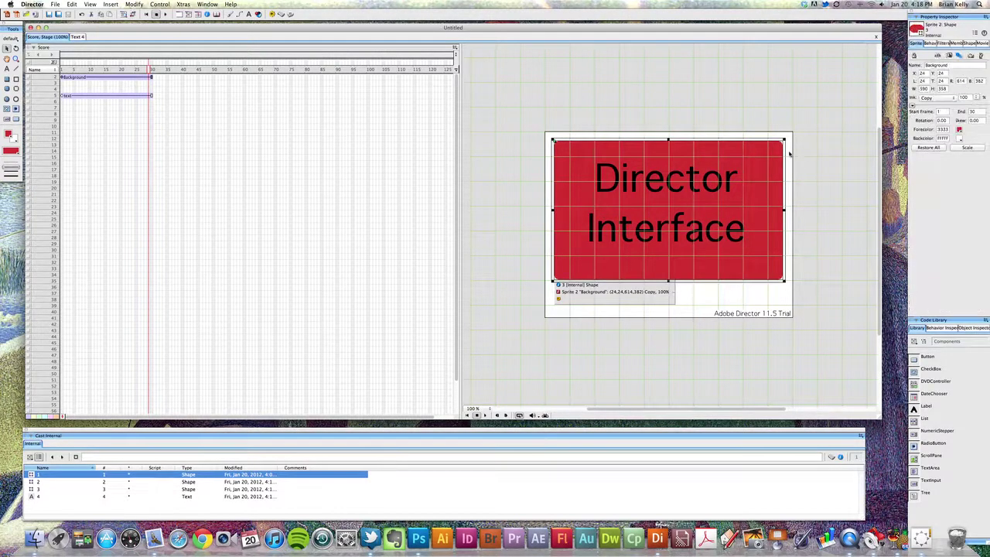
click(792, 154)
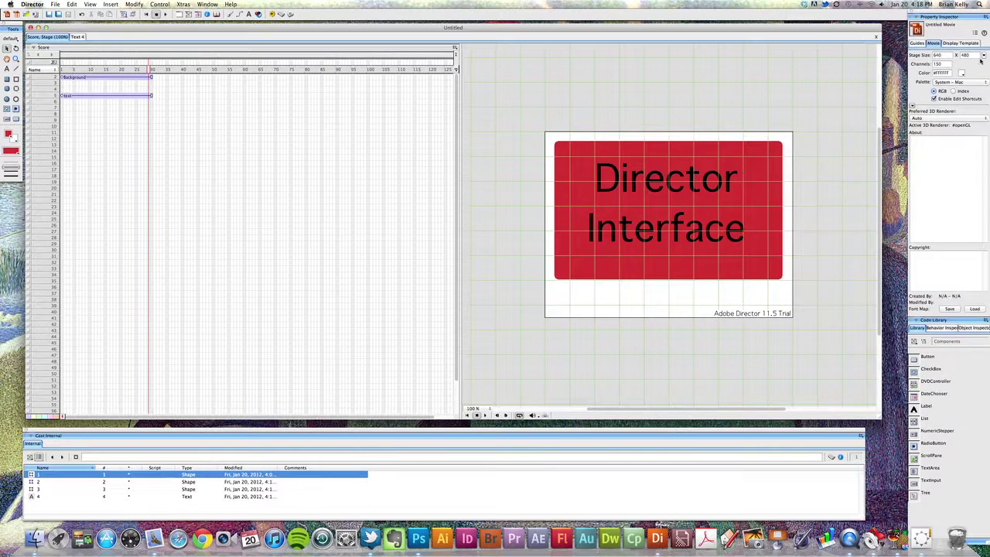
click(984, 57)
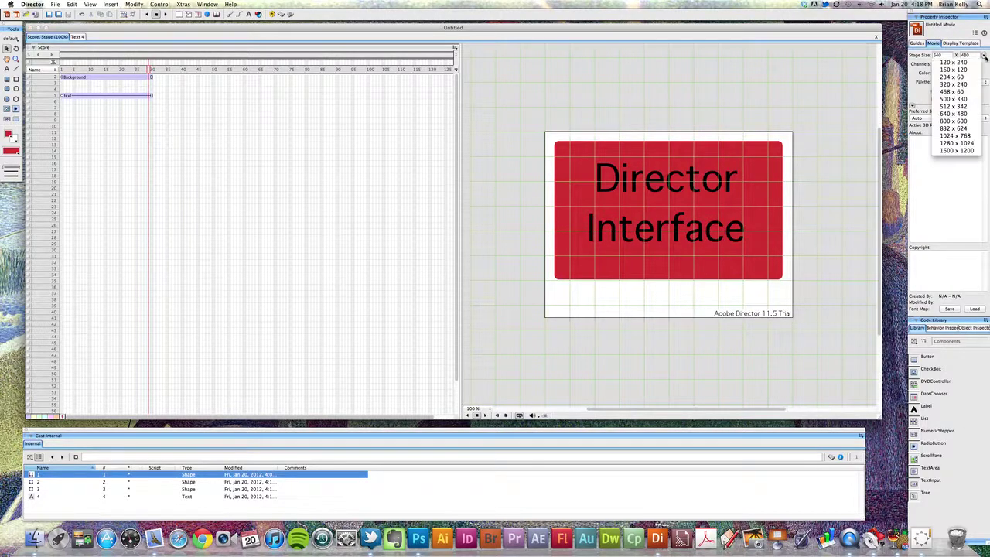
click(956, 136)
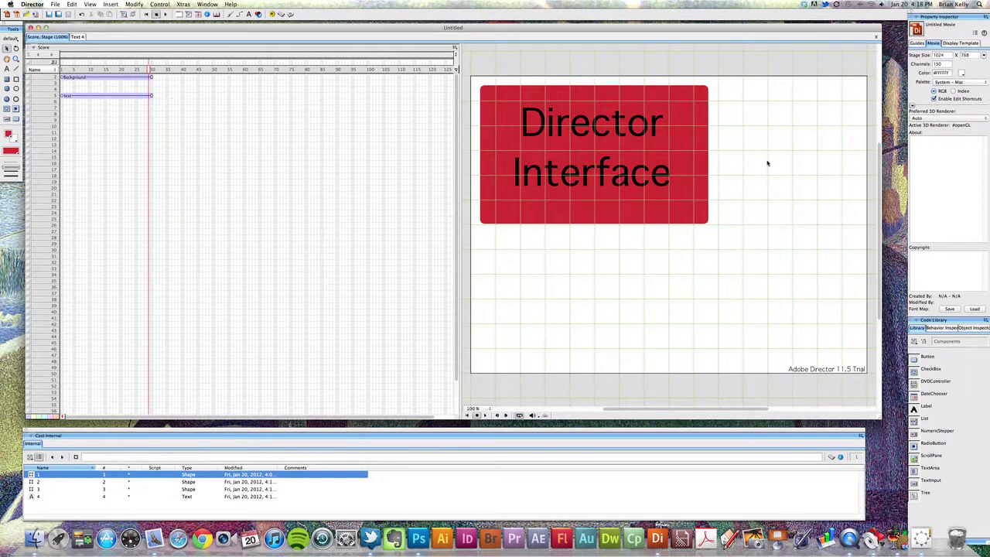
- Show the Display Template settings, then select and deselect both stage sprites
click(961, 44)
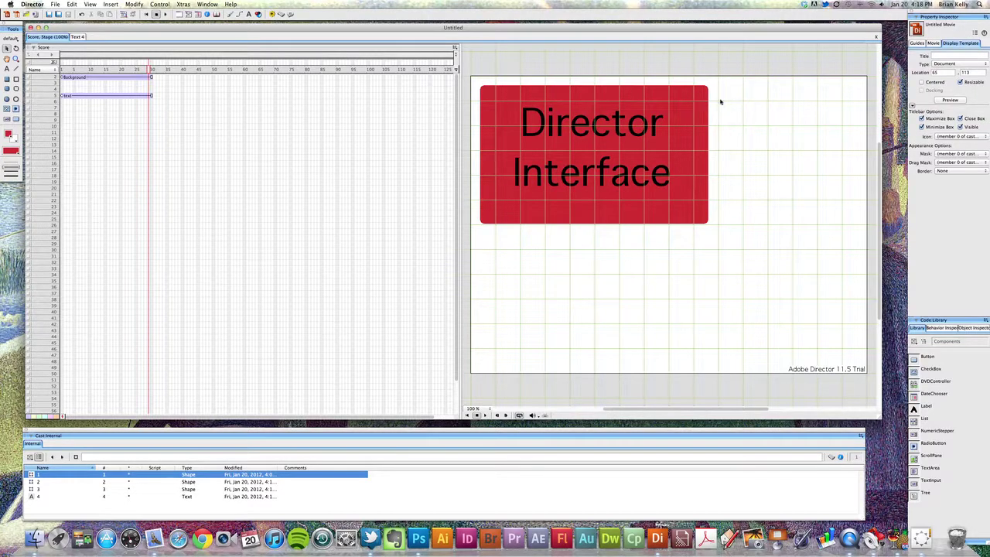
drag(492, 75, 642, 125)
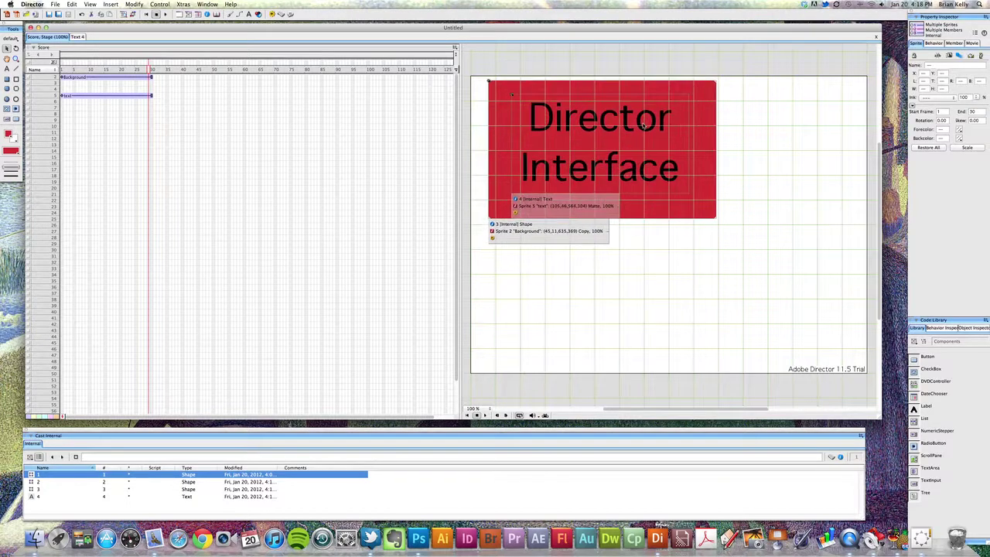
click(812, 173)
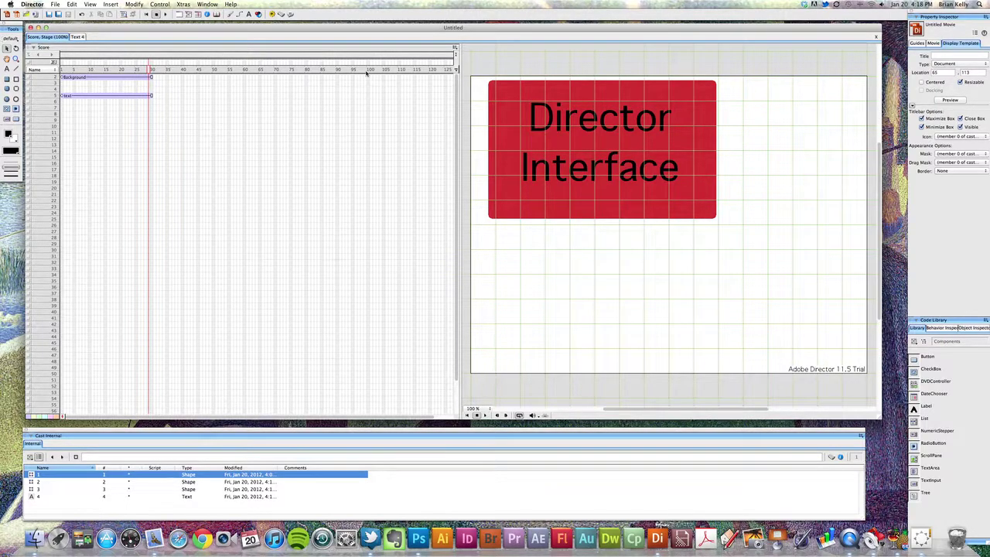
click(455, 56)
click(455, 56)
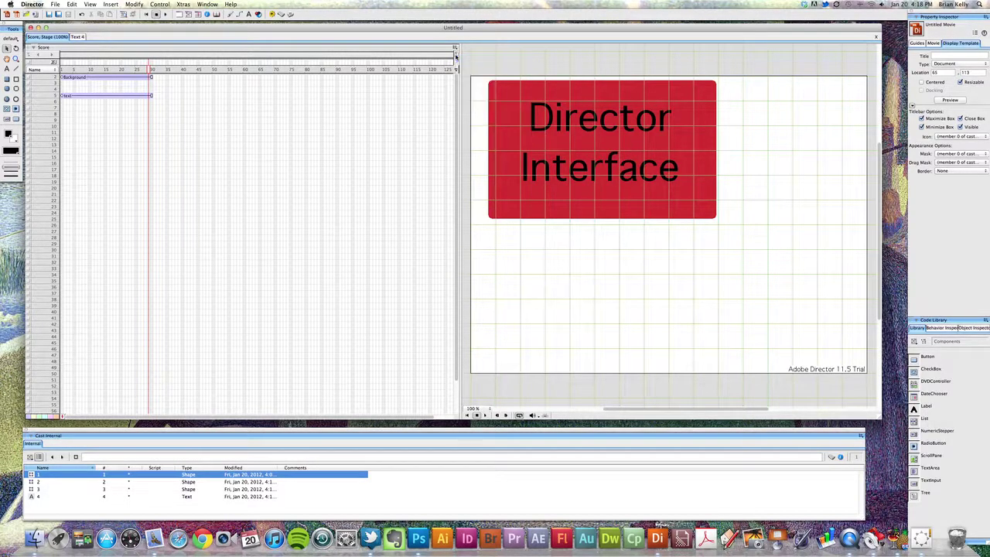
click(455, 56)
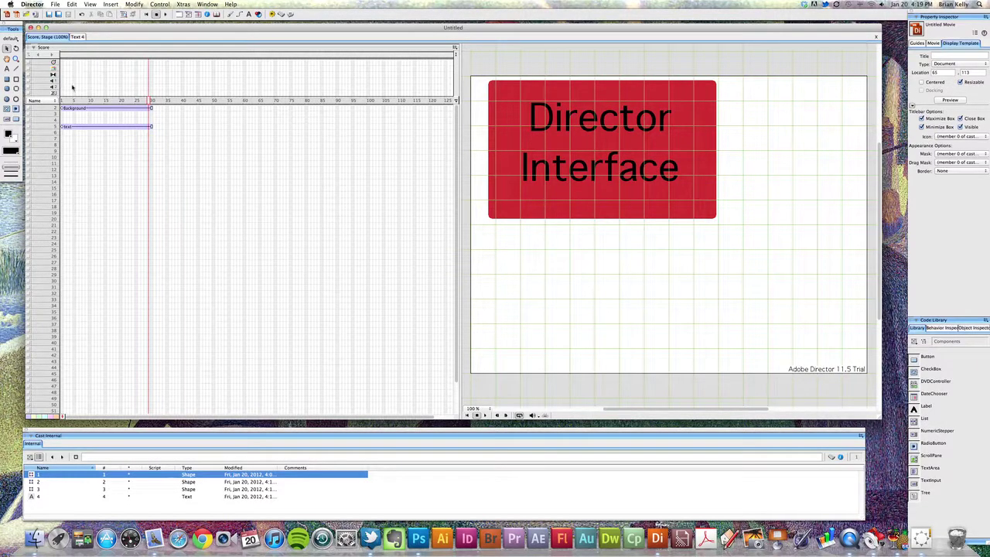
click(456, 54)
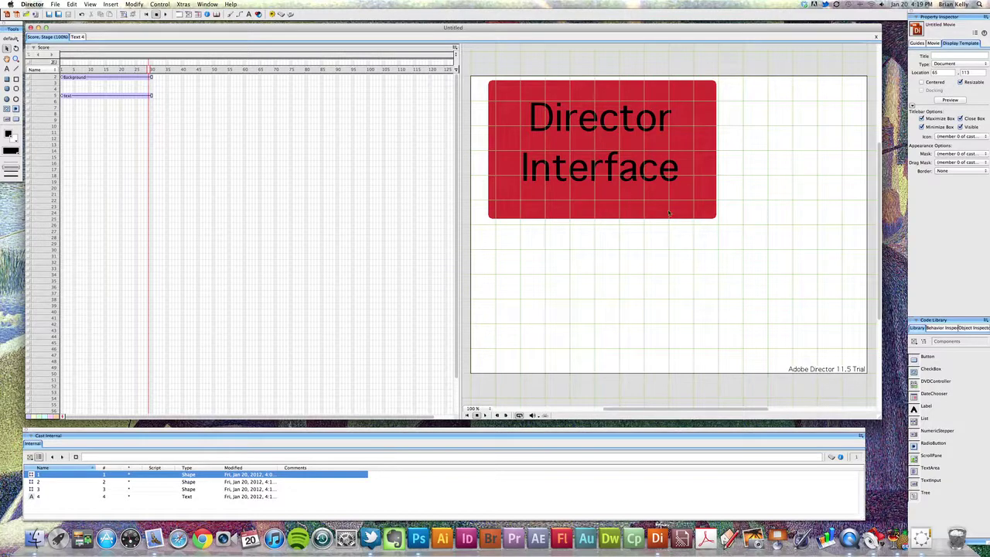
- Select the text sprite, then the red Background shape, and go to frame 12 in the Score
click(628, 167)
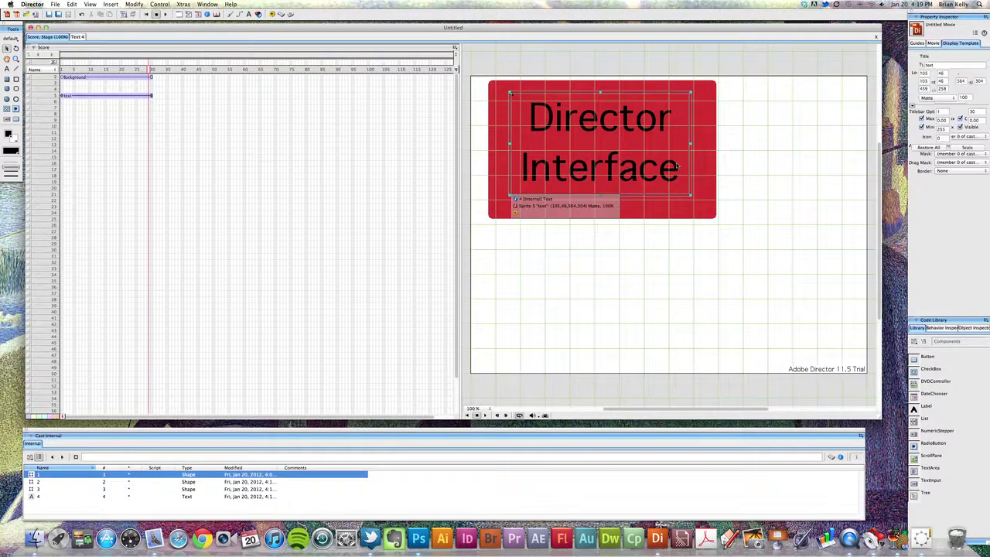
click(629, 177)
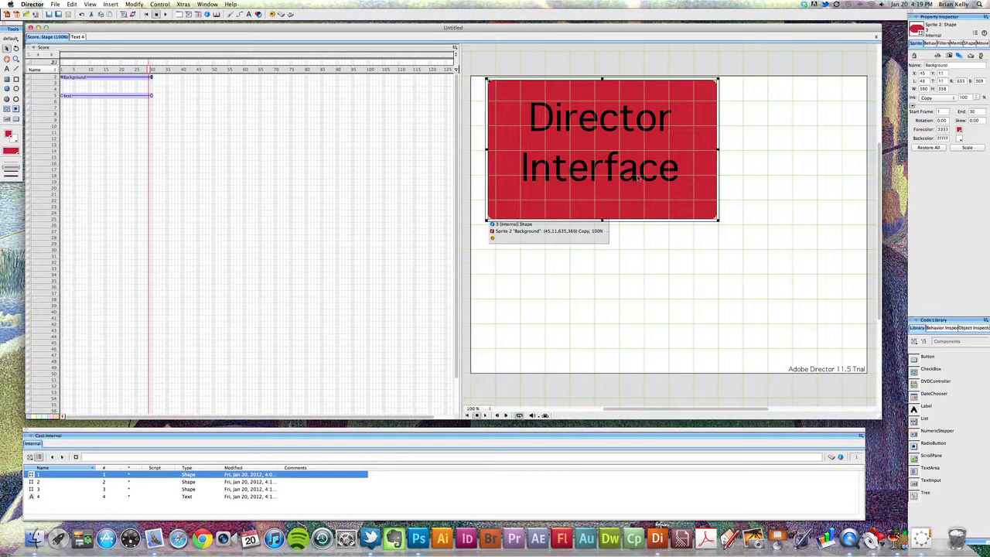
click(99, 76)
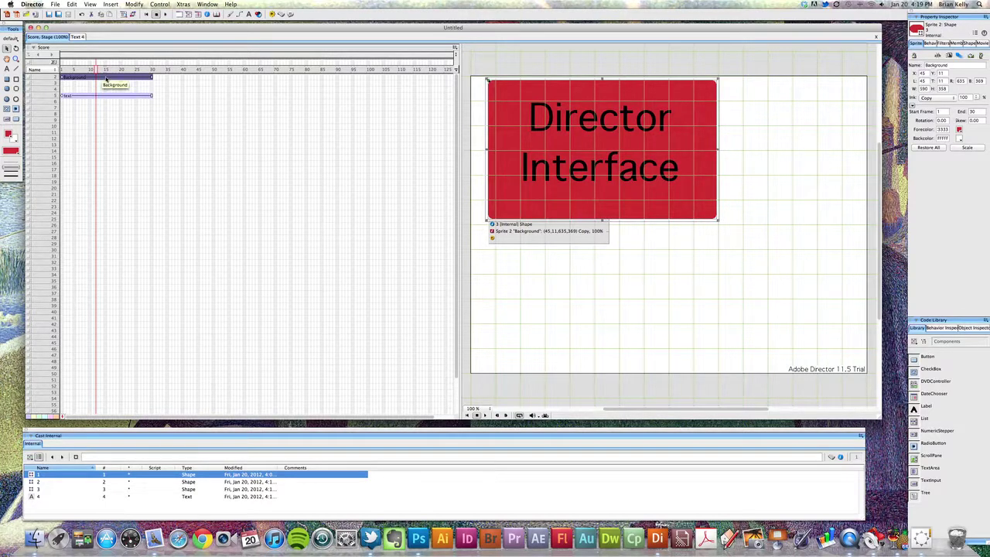
- Drag the Background sprite bar between Score channels, then reselect the red shape on stage
drag(106, 78, 113, 102)
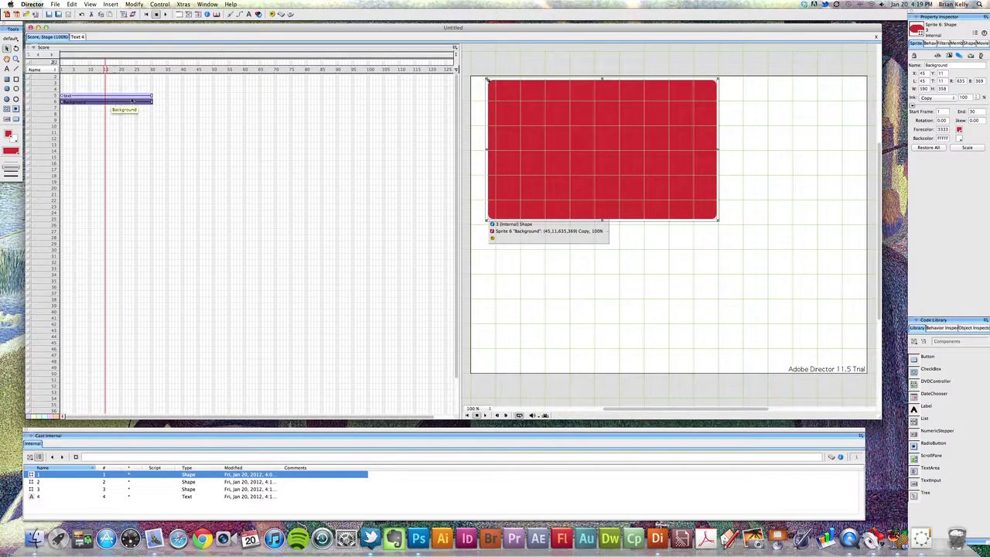
click(133, 96)
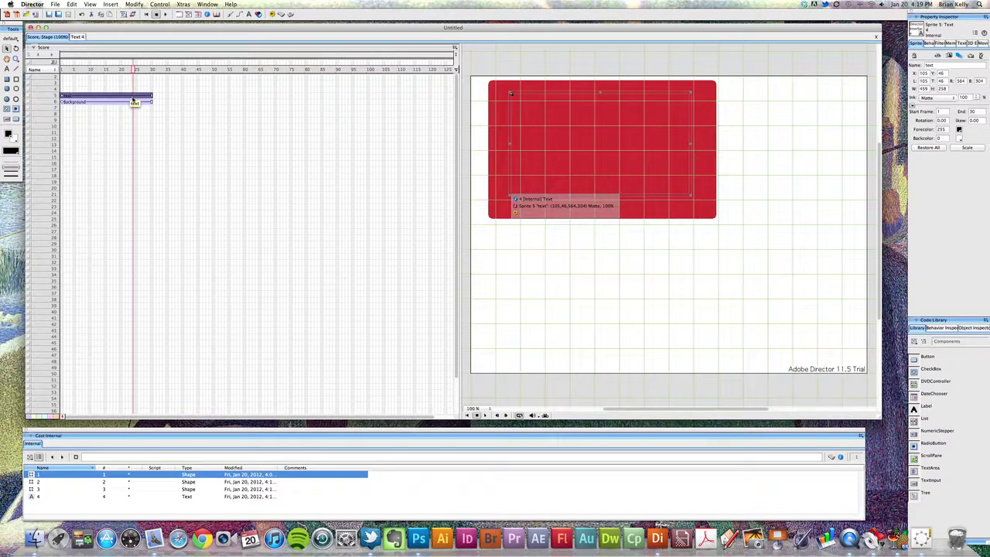
drag(135, 101, 96, 84)
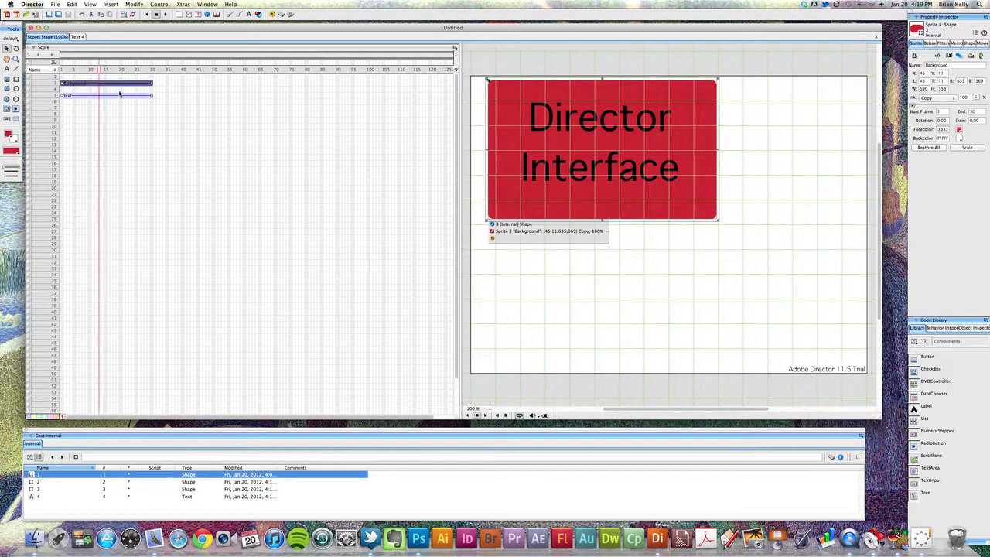
click(125, 139)
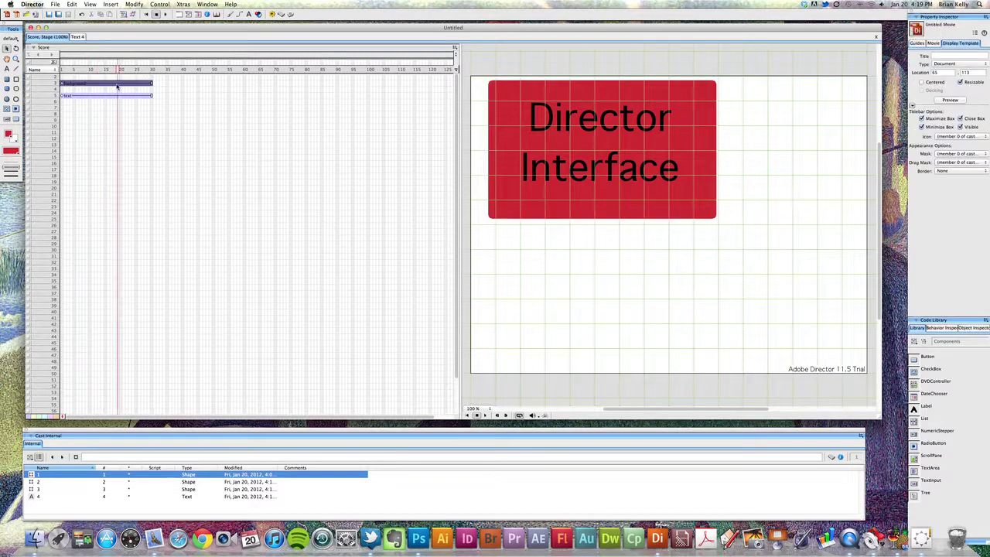
click(528, 215)
click(643, 191)
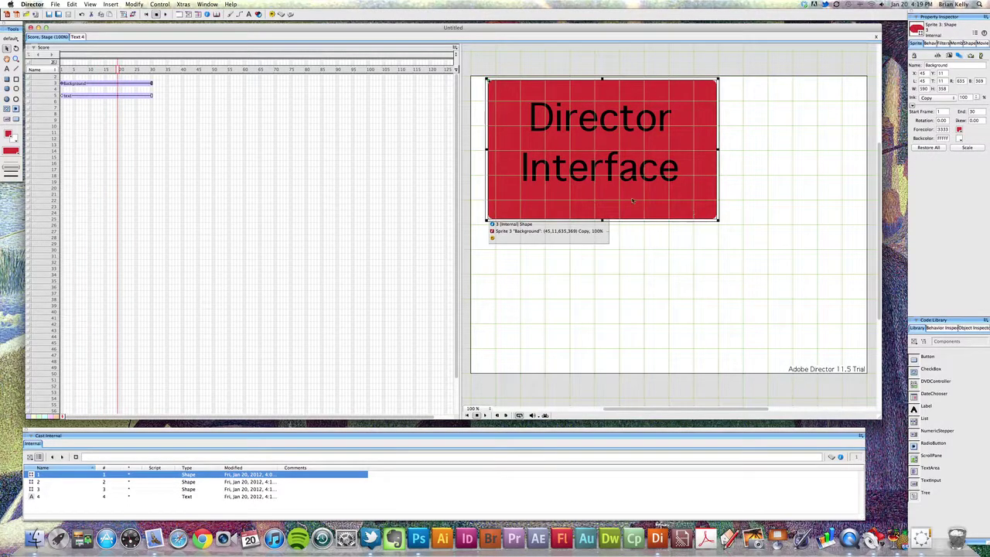
- Move the Background sprite bar into channel 1 and raise the text sprite to channel 4
click(72, 83)
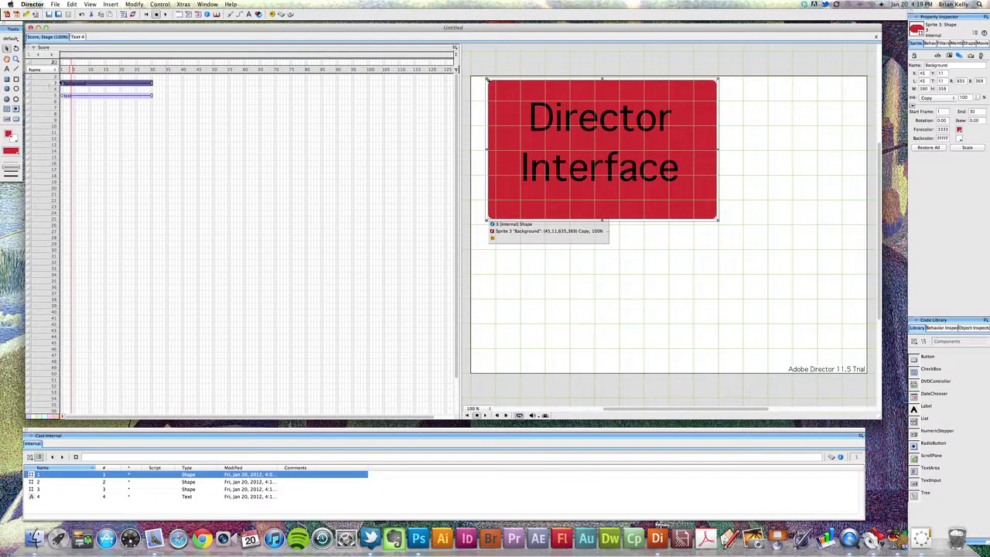
click(78, 83)
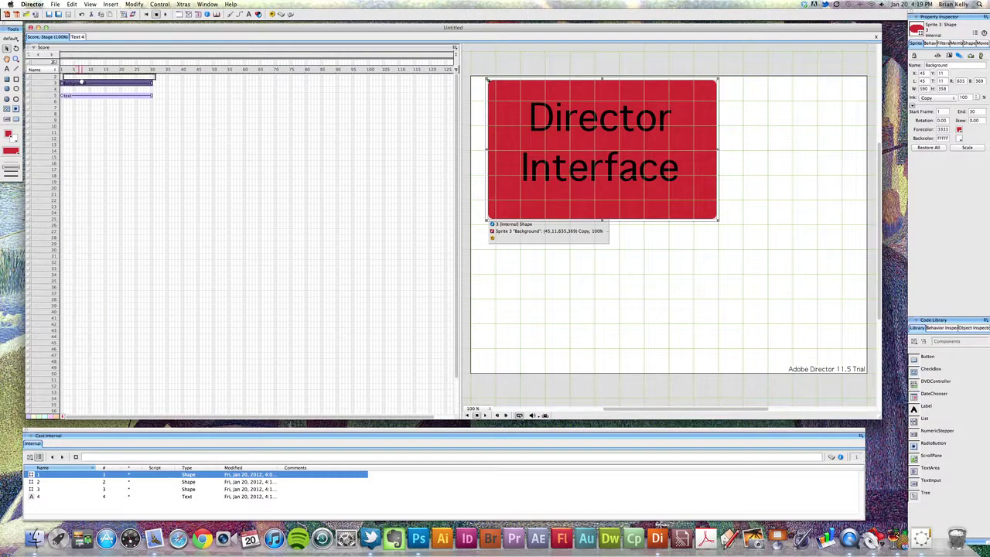
drag(81, 83, 85, 71)
scroll(86, 92, up, 1)
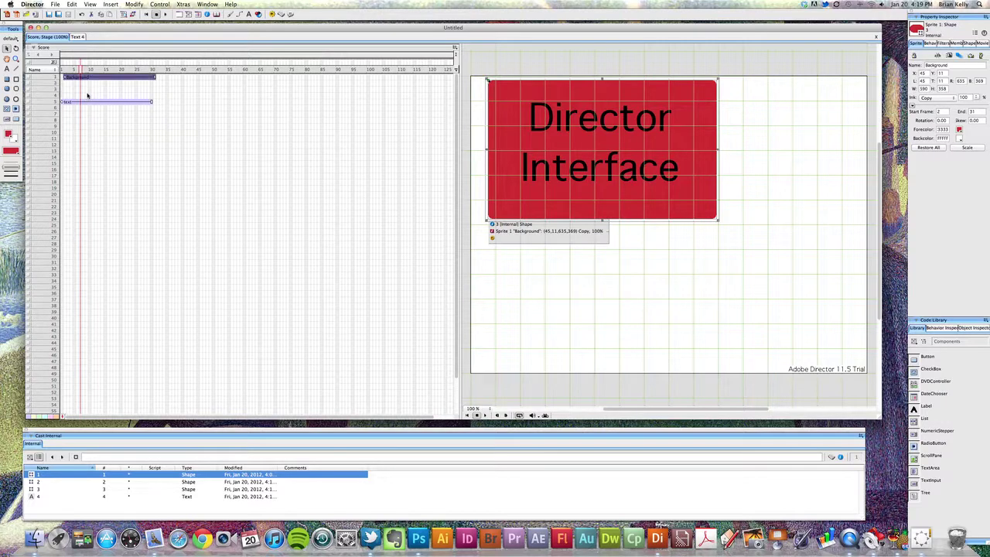
mouse_move(109, 103)
mouse_down()
mouse_move(116, 89)
mouse_move(244, 101)
mouse_move(98, 97)
mouse_move(116, 97)
mouse_up()
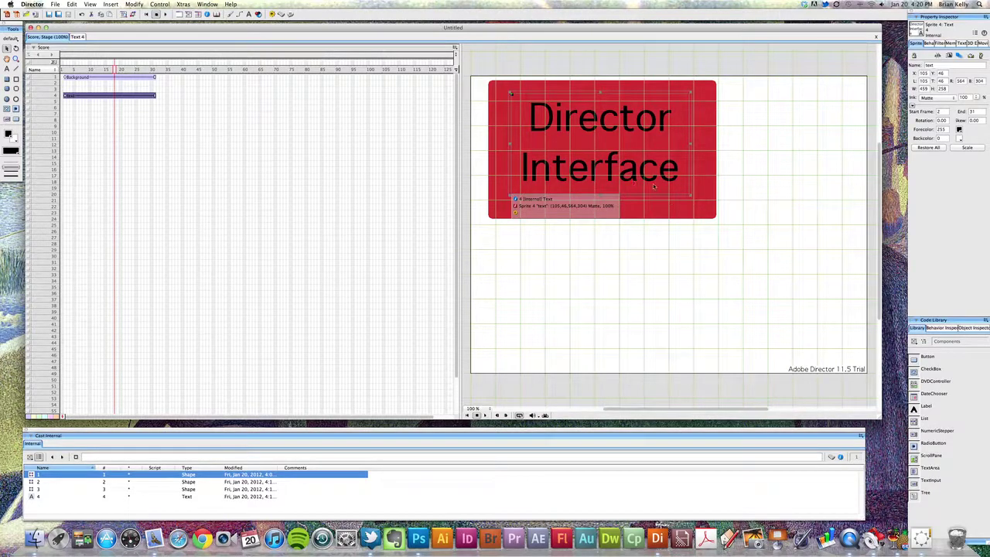
click(722, 265)
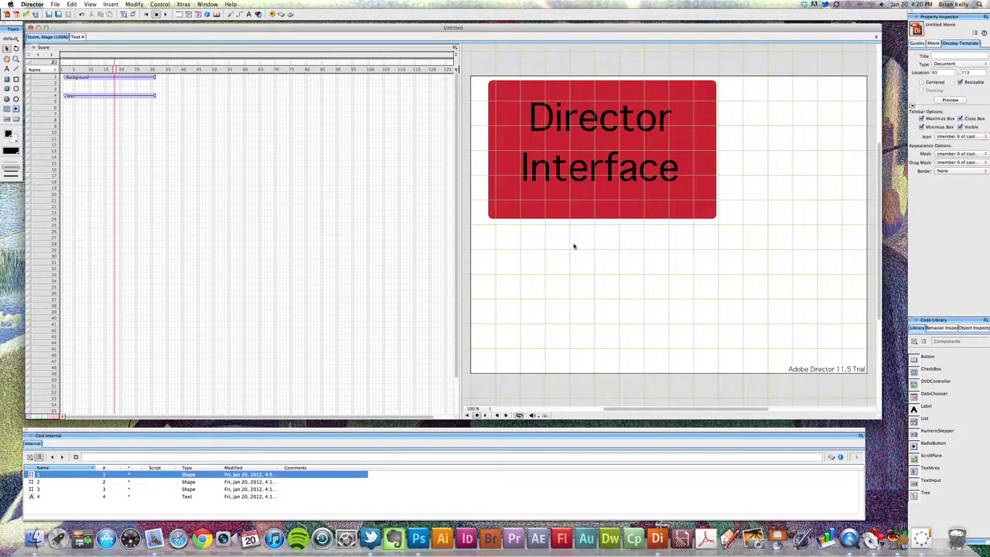